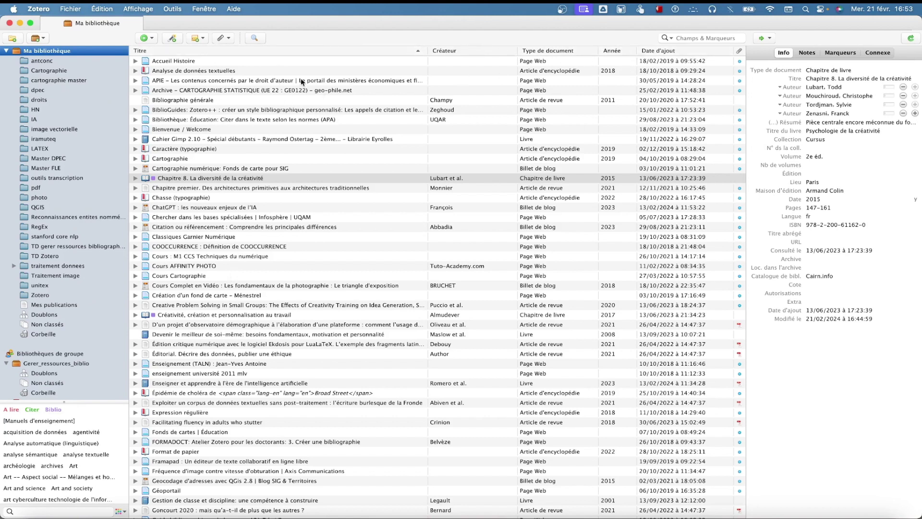
View the metadata of the Accueil Histoire item and the contents of the antconc collection
left_click(301, 63)
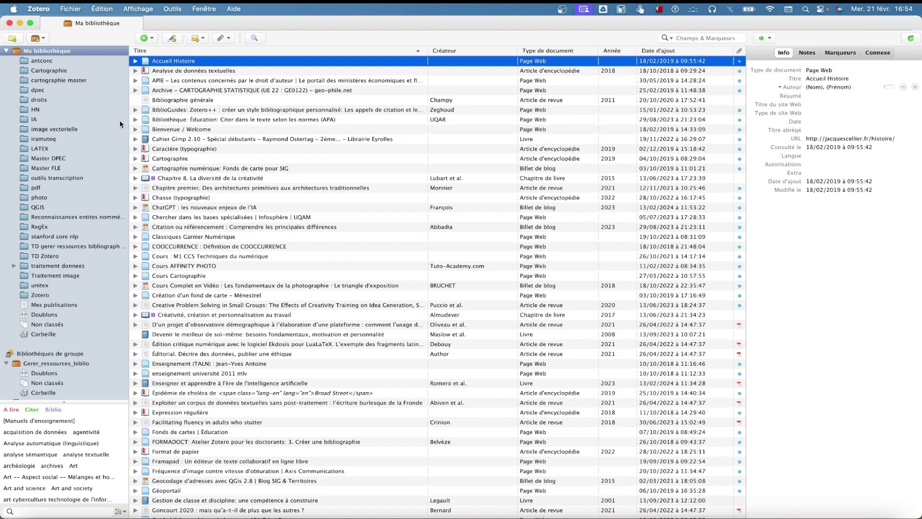
left_click(69, 53)
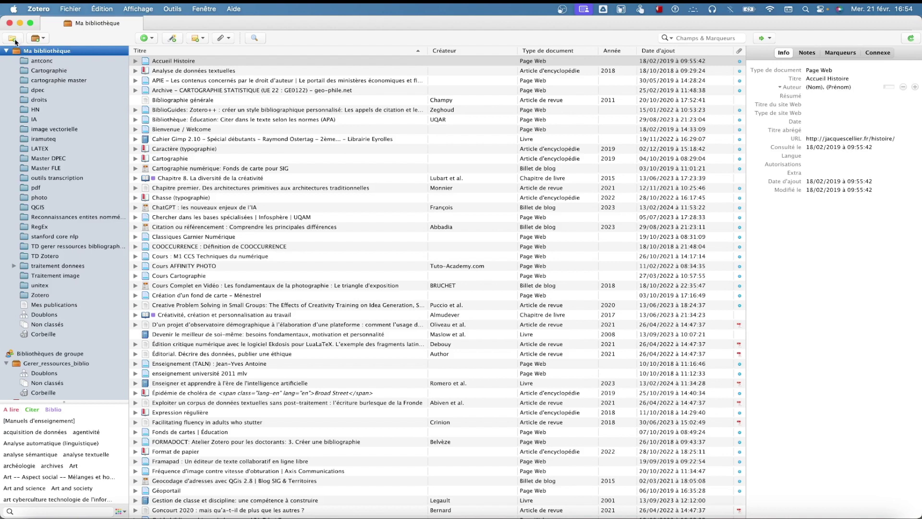
left_click(49, 62)
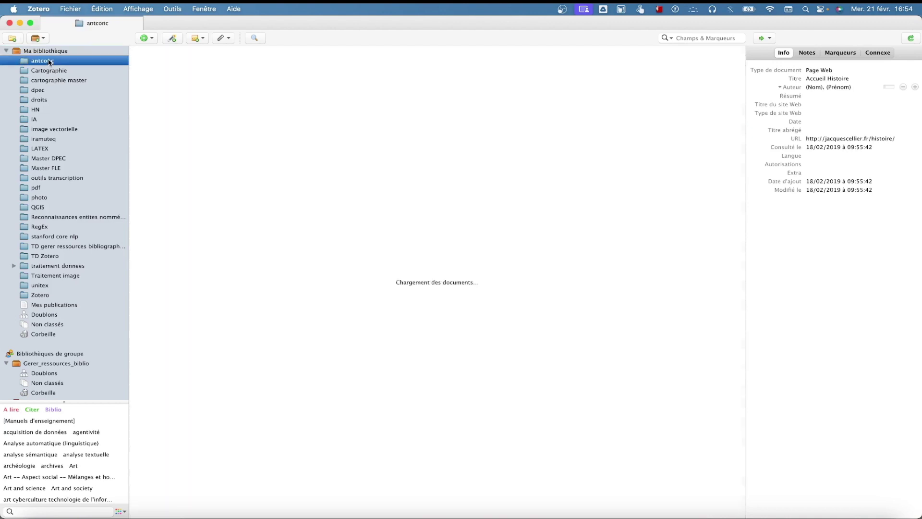
Create a new collection named "nouvelle" directly under Ma bibliothèque
left_click(74, 51)
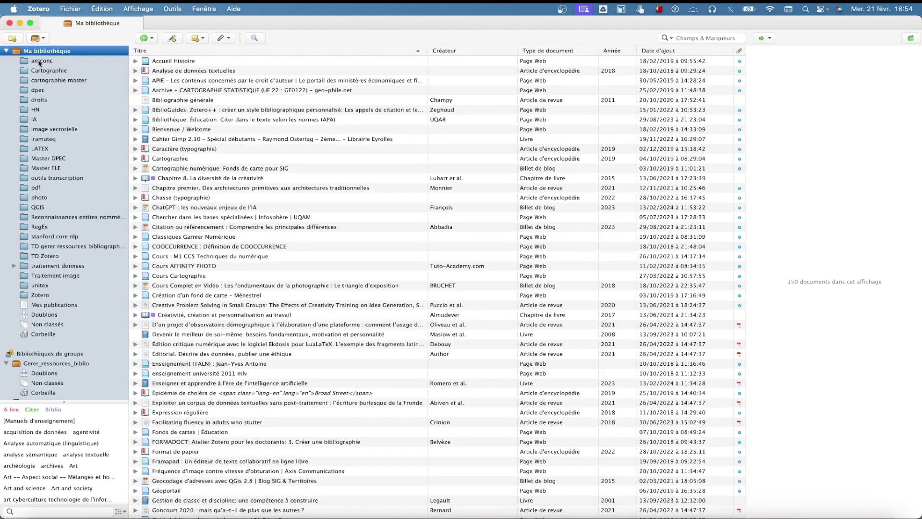
left_click(13, 39)
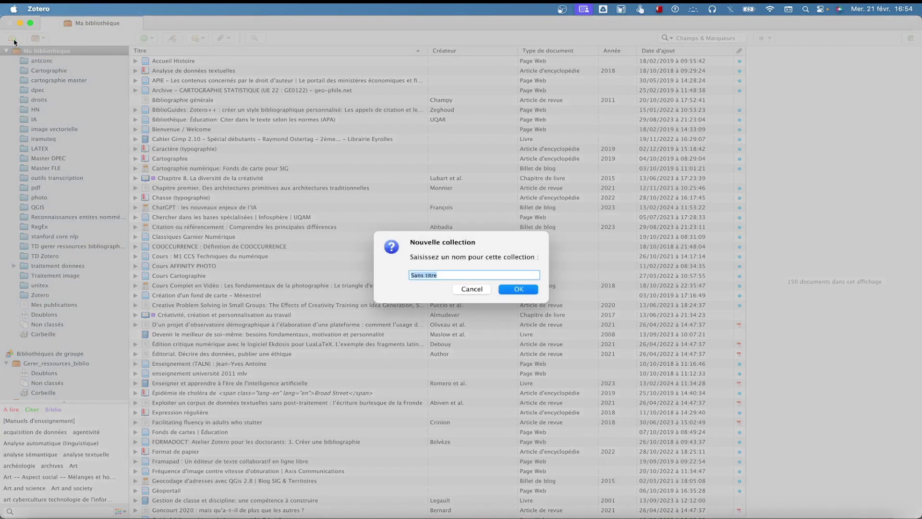
type("nouvelle")
key("Return")
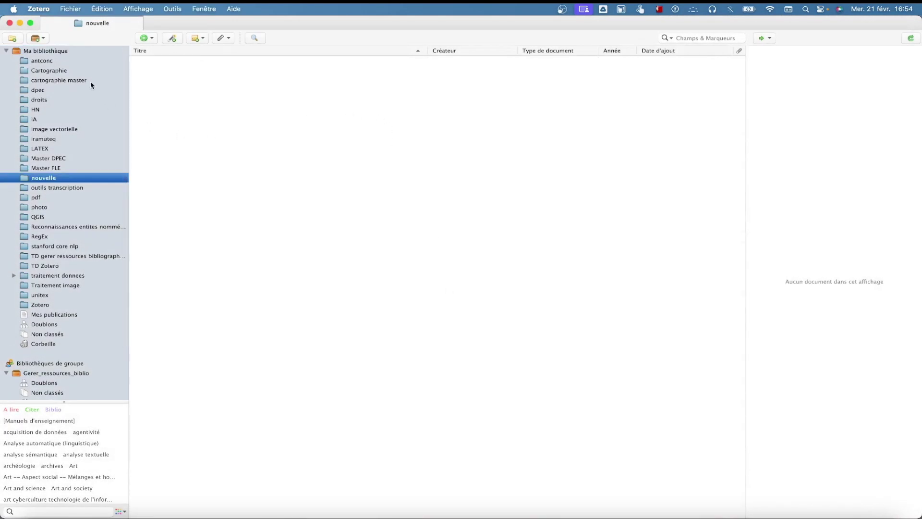
Add the Accueil Histoire web page from Ma bibliothèque to the nouvelle collection and open that collection
left_click(55, 50)
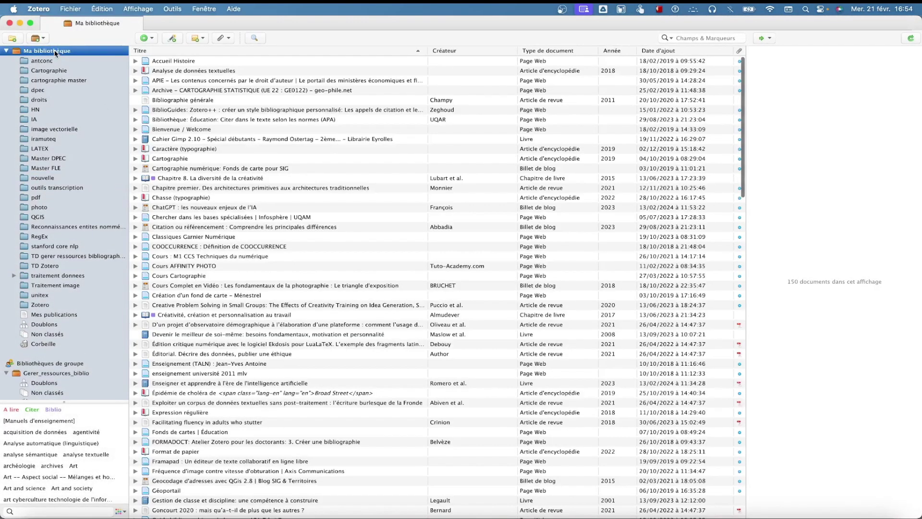
left_click(191, 61)
left_click_drag(190, 61, 65, 177)
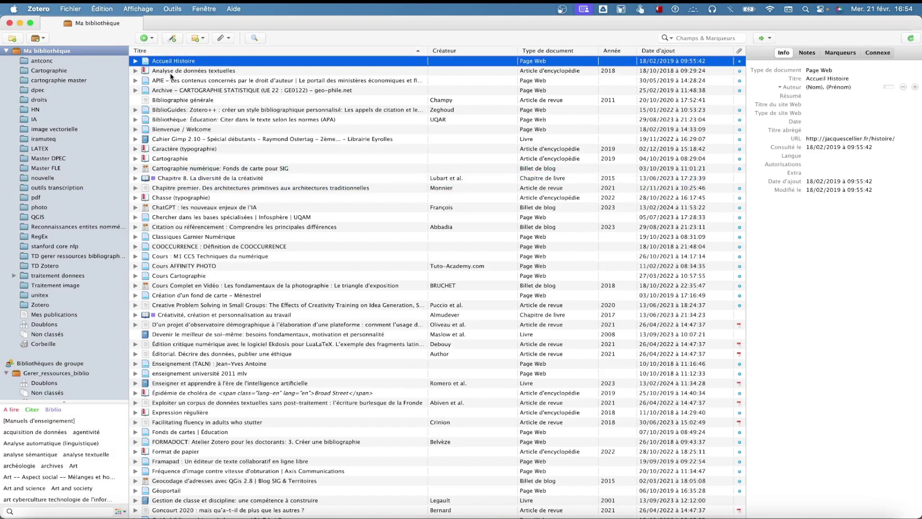
left_click(50, 179)
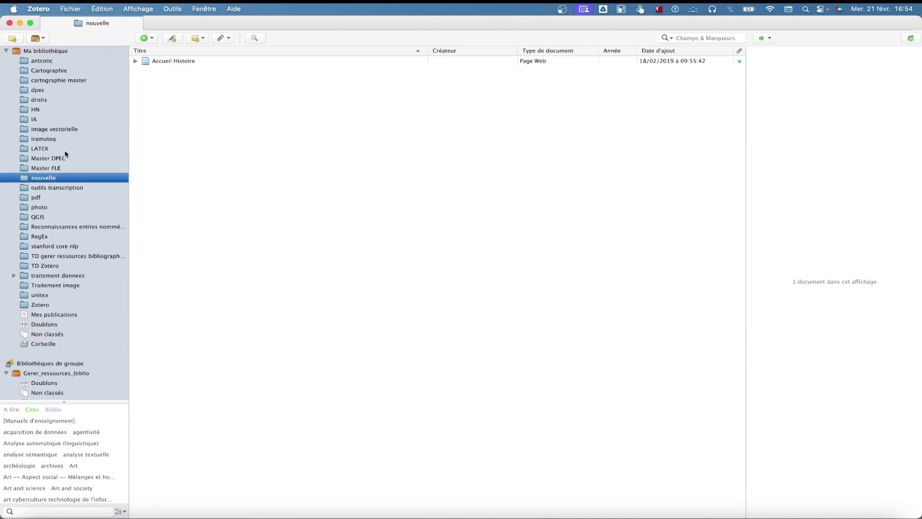
Remove the Accueil Histoire item from the nouvelle collection only, and go back to Ma bibliothèque
left_click(168, 62)
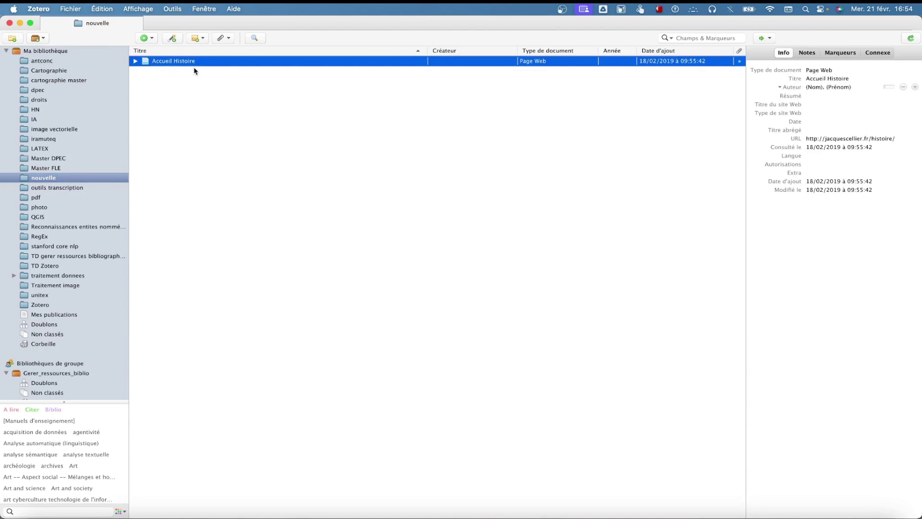
key("Delete")
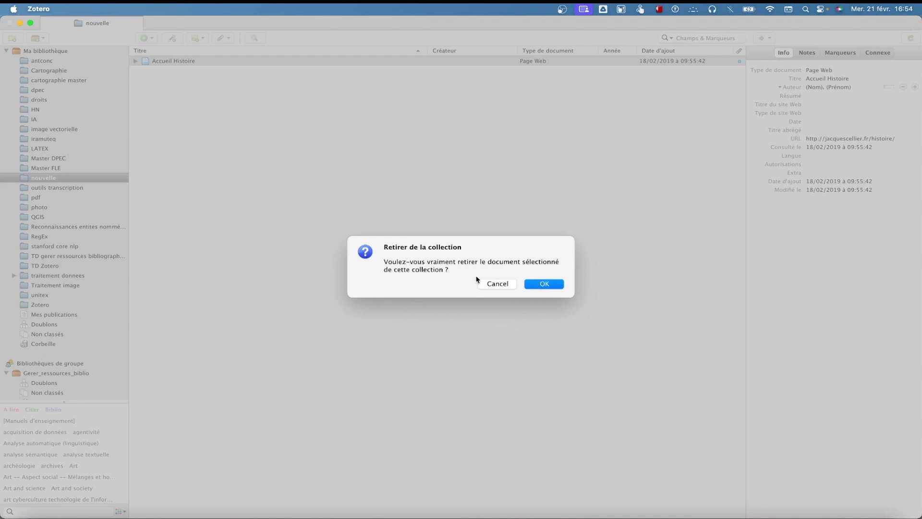
left_click(544, 283)
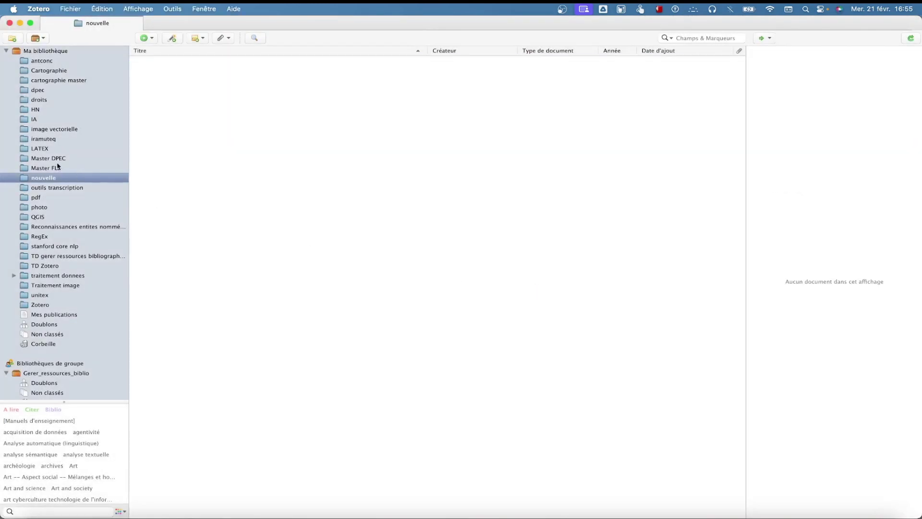
left_click(62, 51)
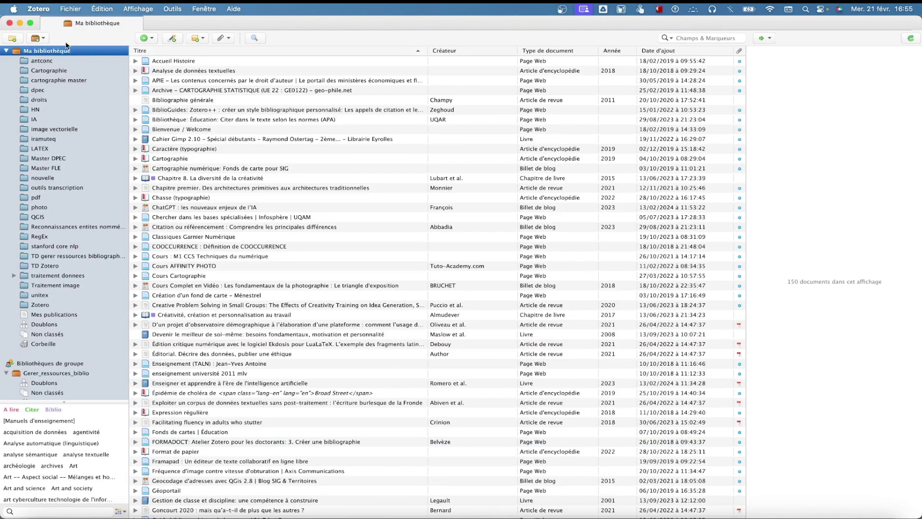
Delete the nouvelle collection from Ma bibliothèque
left_click(47, 179)
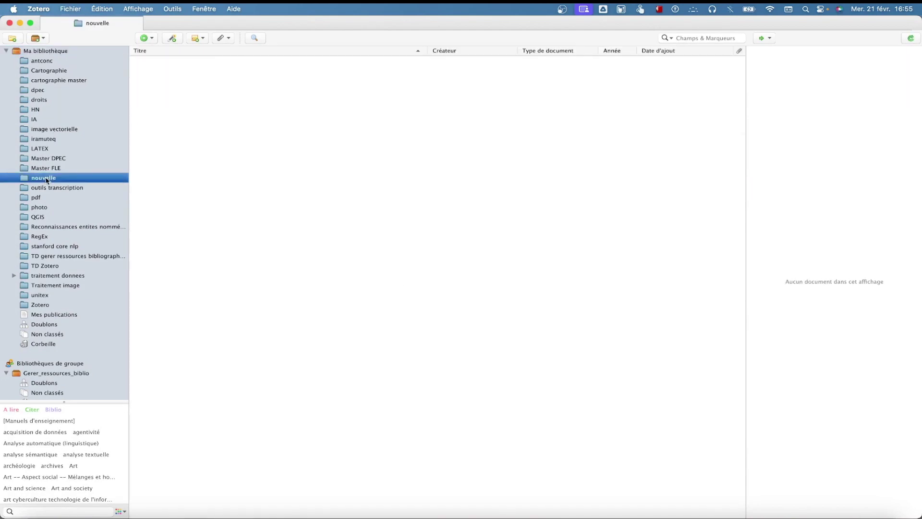
key("BackSpace")
left_click(502, 296)
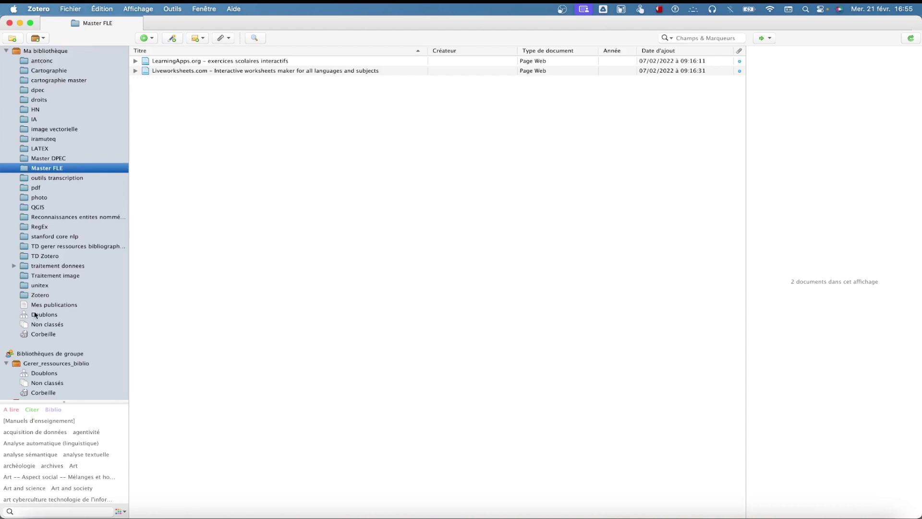
View the unfiled items in Non classés and the deleted items in Corbeille
left_click(38, 326)
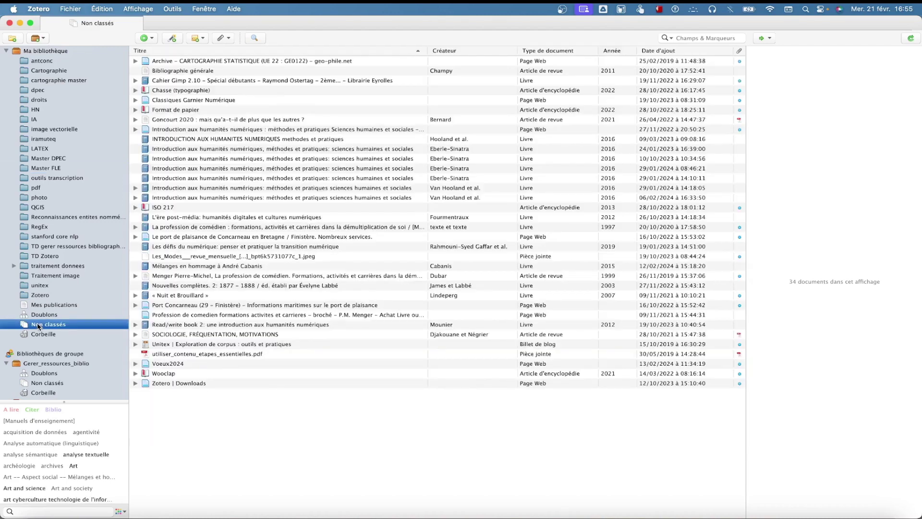
left_click(42, 334)
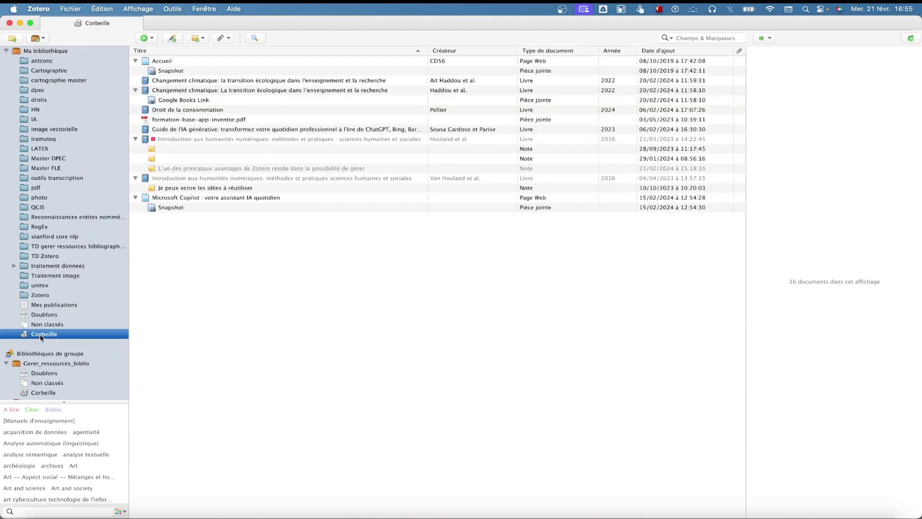
Look at the columns that can be displayed for the item list of Ma bibliothèque
left_click(46, 50)
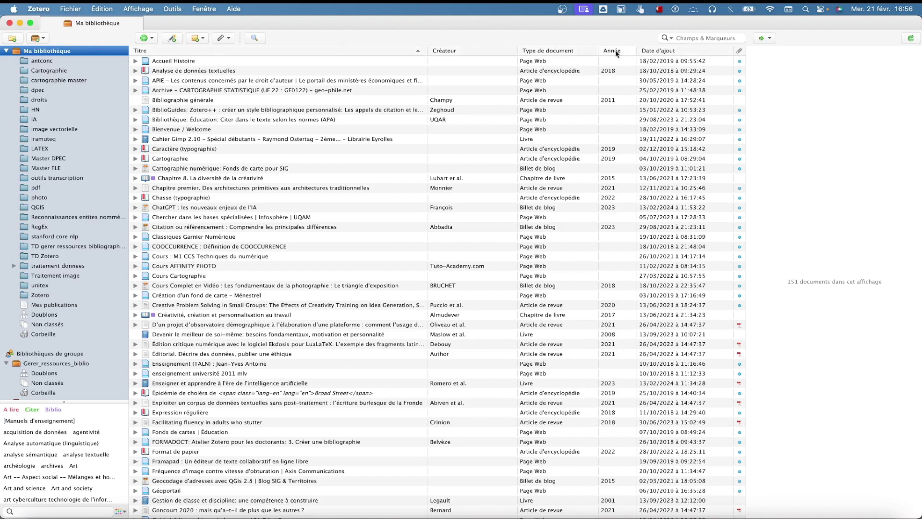
right_click(304, 51)
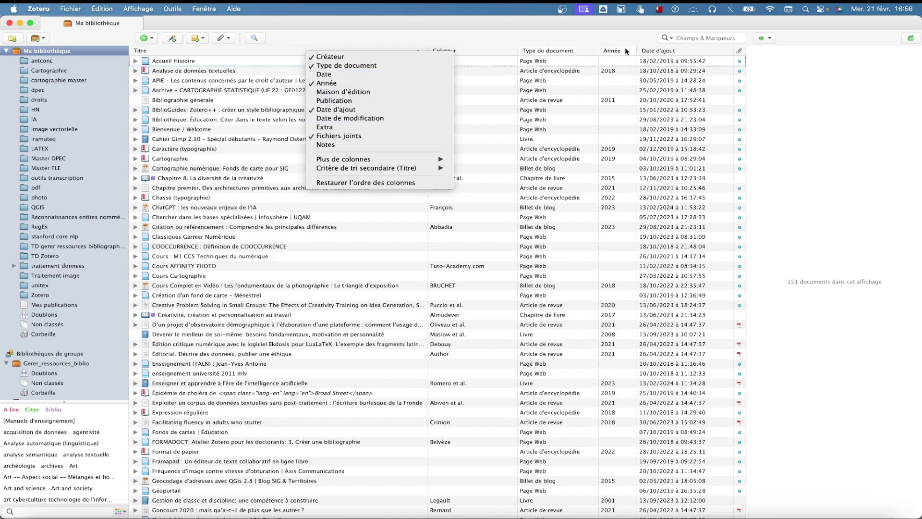
left_click(502, 36)
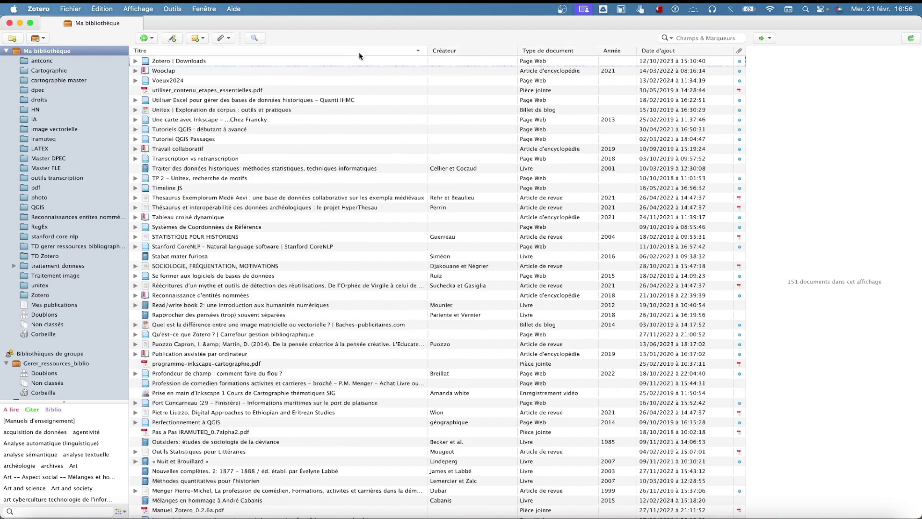
Sort the library items in reverse order by title, and after that by date added with the newest first
left_click(358, 53)
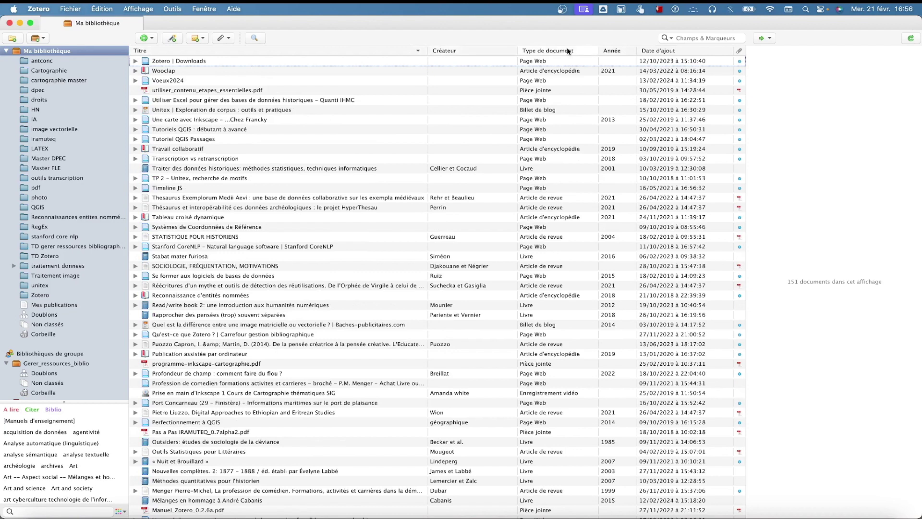
left_click(681, 48)
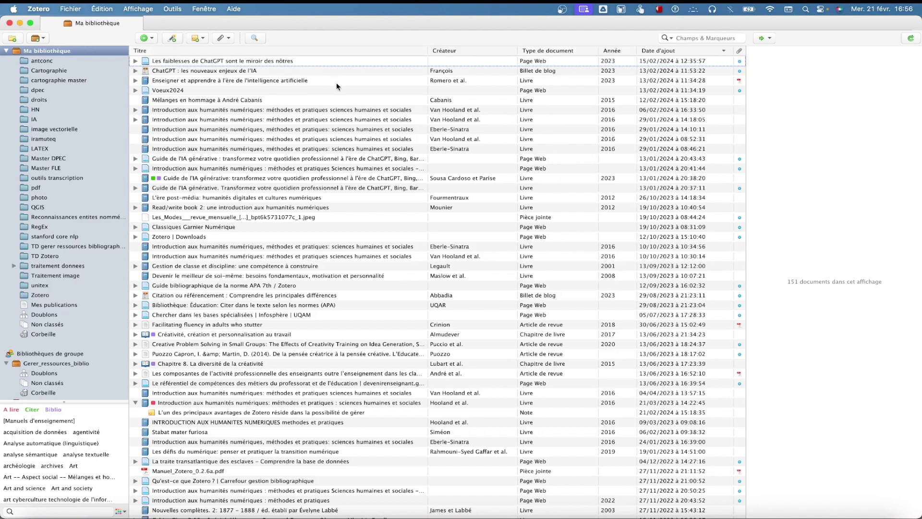
Examine the library list from newest to oldest, including the metadata of the recent book on artificial intelligence and the topmost ChatGPT web page
left_click(385, 80)
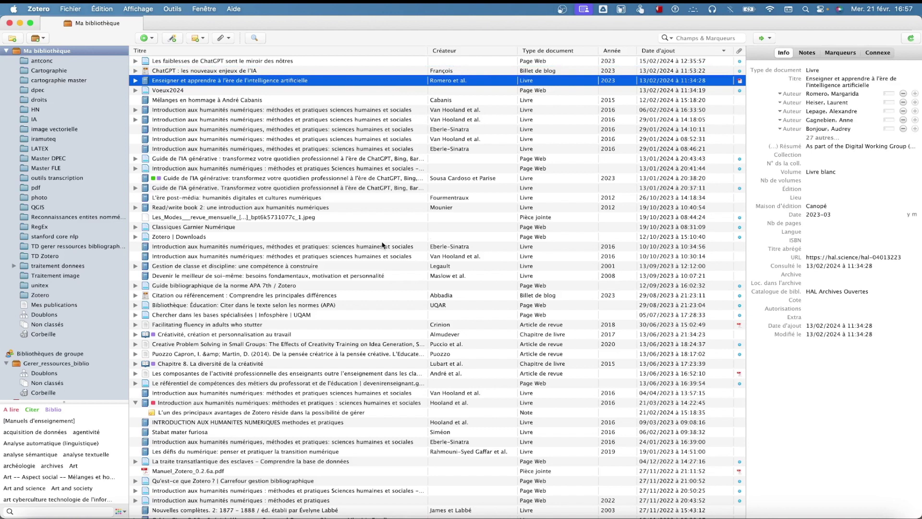
scroll(383, 245, "down", 5)
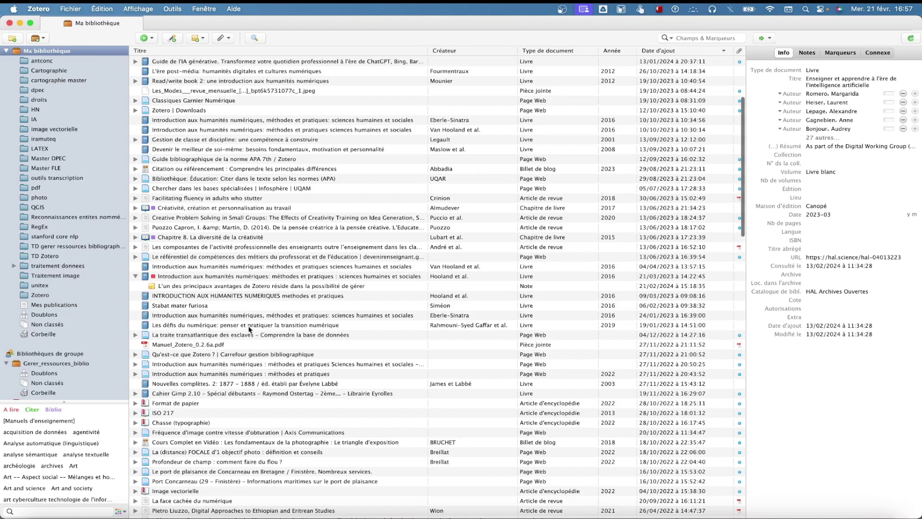
scroll(272, 407, "down", 11)
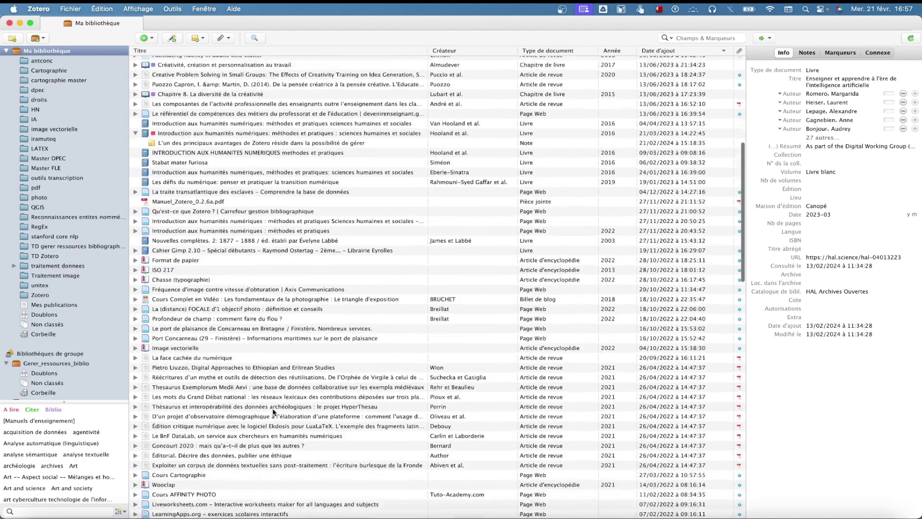
scroll(273, 410, "down", 6)
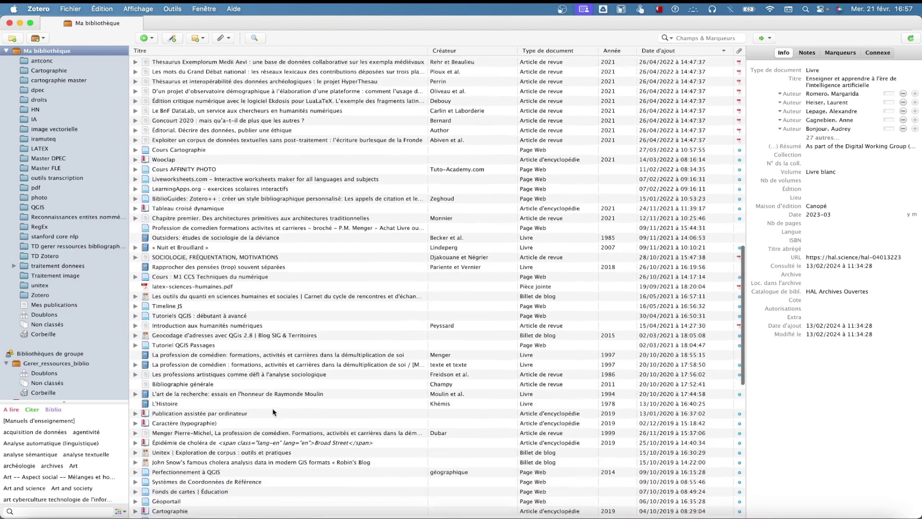
scroll(272, 408, "down", 7)
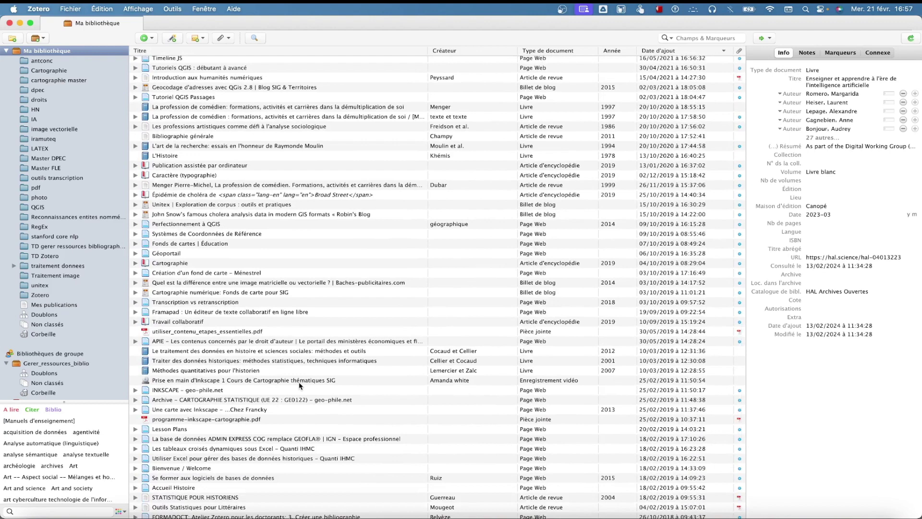
scroll(299, 384, "down", 2)
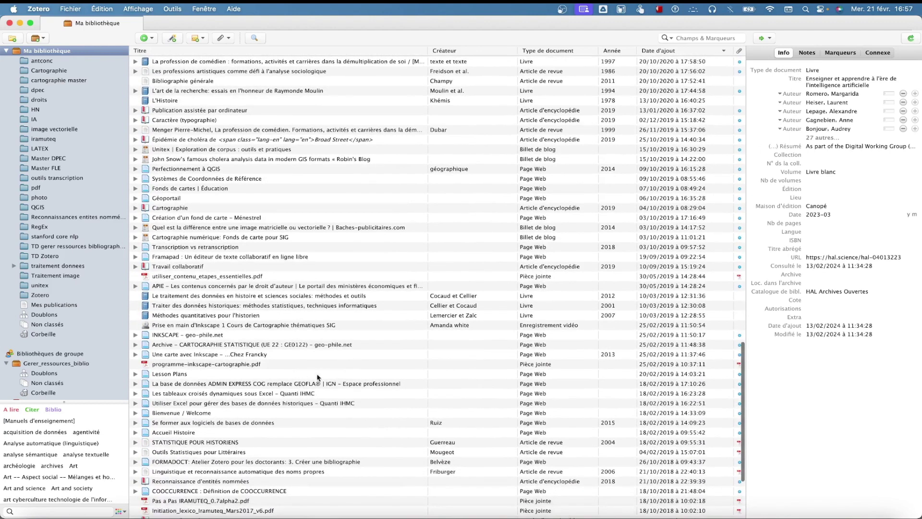
scroll(308, 353, "up", 20)
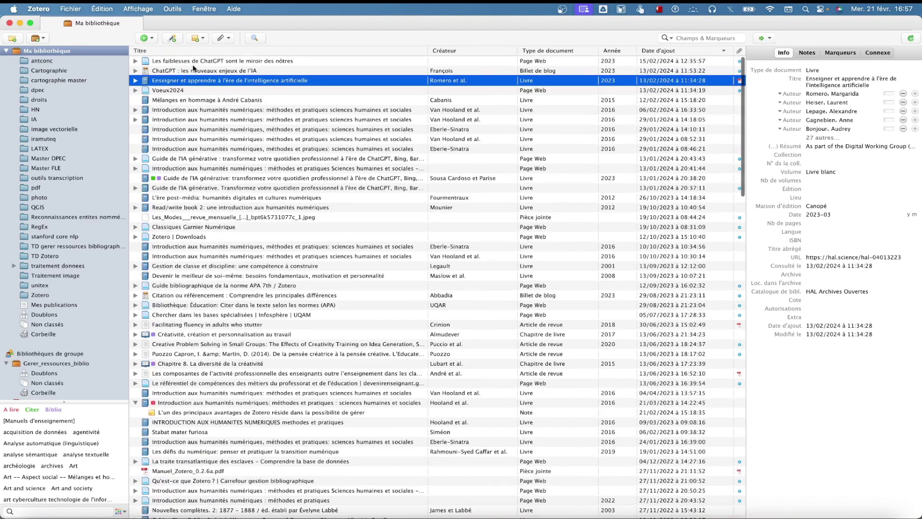
left_click(206, 62)
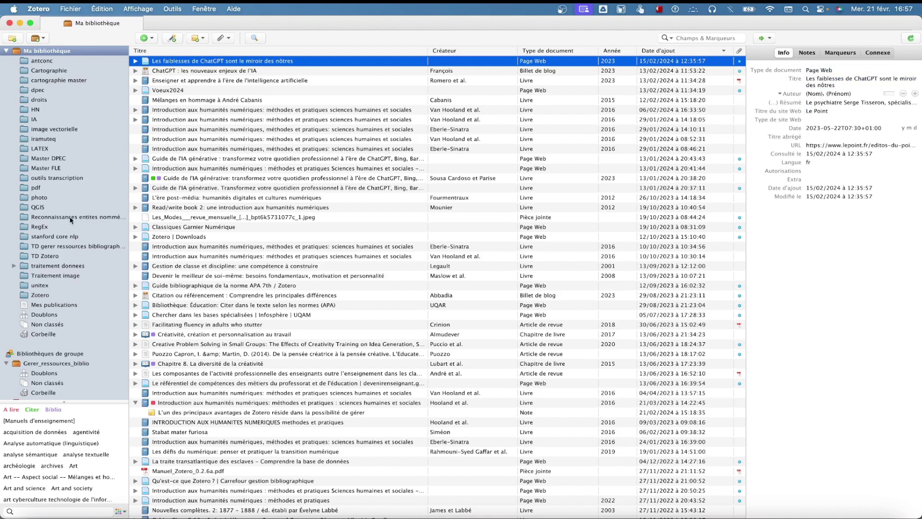
Open the "TD gerer ressources bibliograph…" collection and examine the bibliographic metadata of the book "Guide de l'IA générative"
left_click(72, 246)
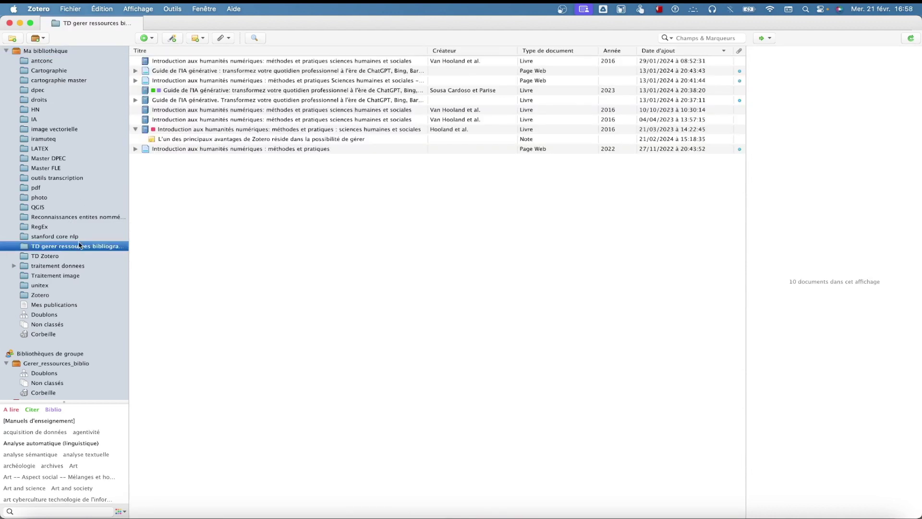
left_click(283, 92)
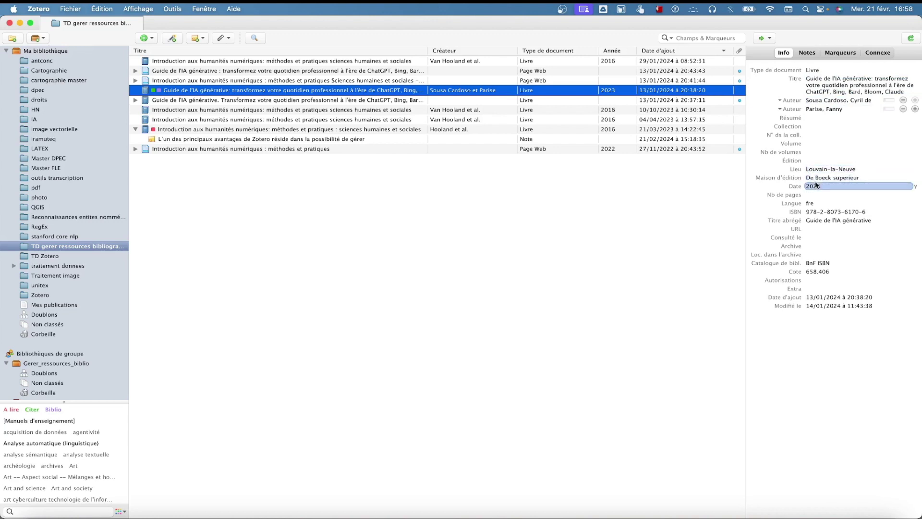
mouse_move(815, 191)
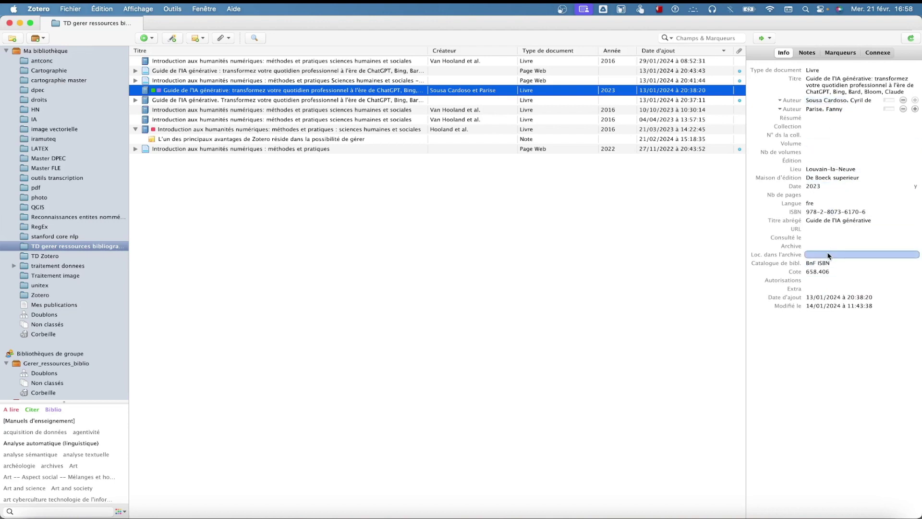
View the notes of the selected book and read the note attached to the red-tagged "Introduction aux humanités numériques" book
left_click(806, 54)
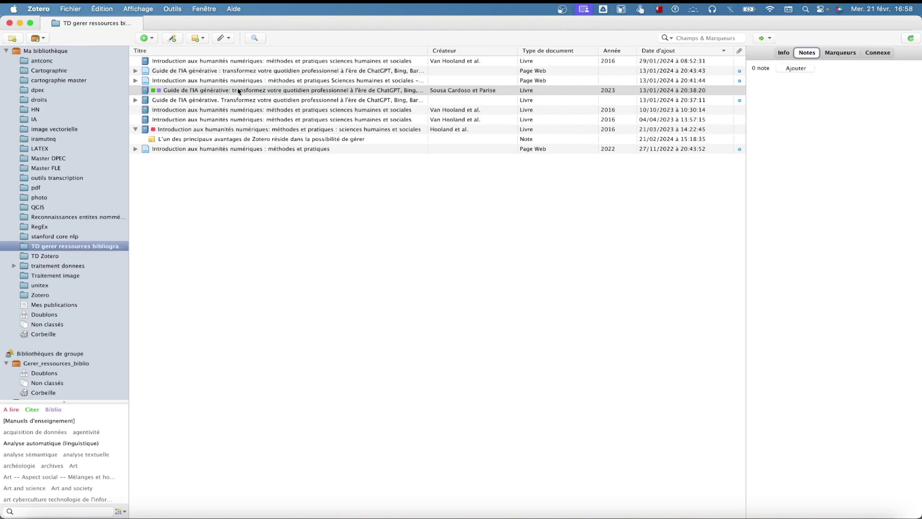
left_click(218, 130)
left_click(222, 139)
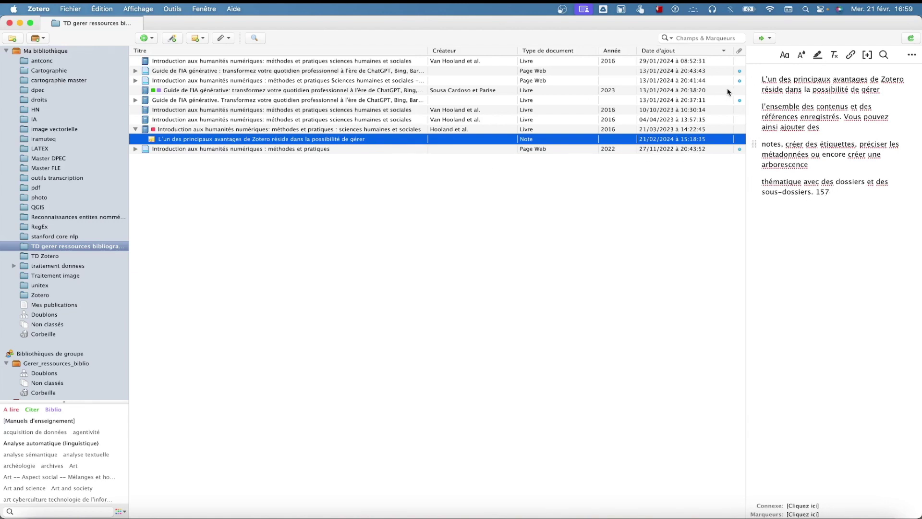
View the tags of the 2023 book "Guide de l'IA générative" and add the existing tag "A lire" to it
left_click(239, 91)
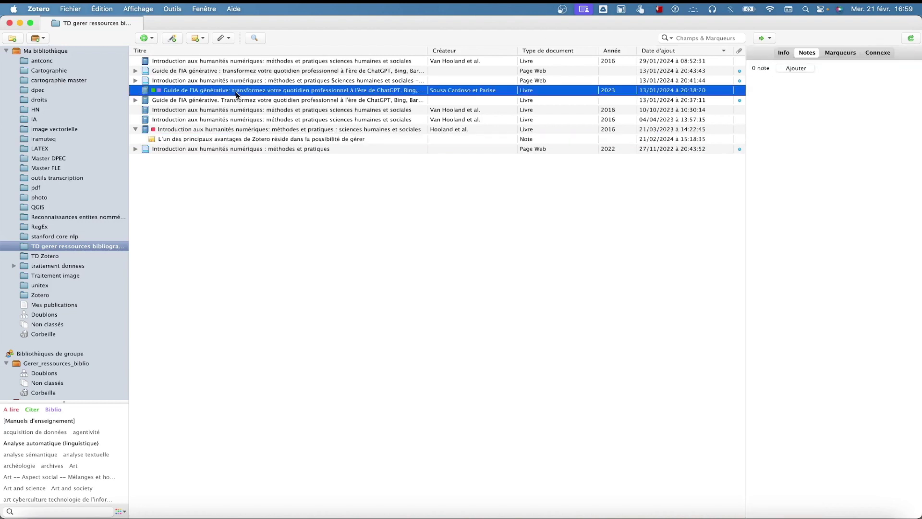
left_click(841, 54)
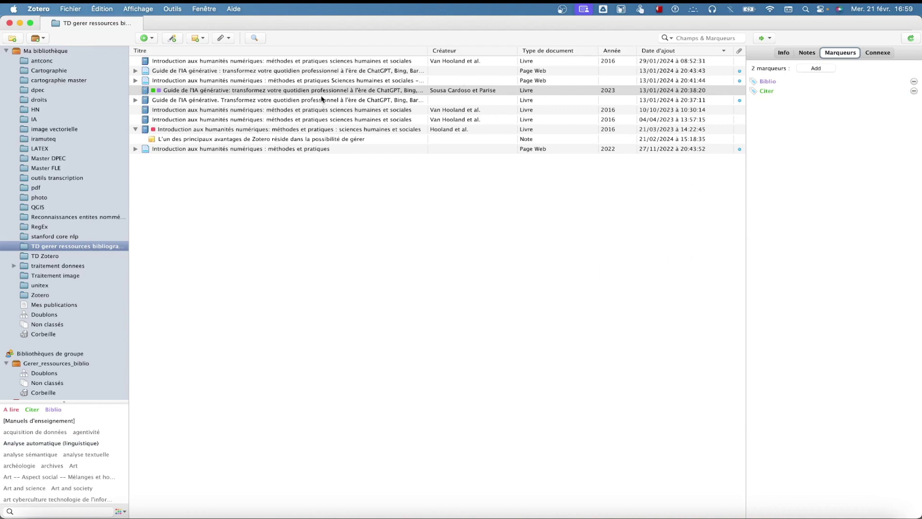
left_click(284, 92)
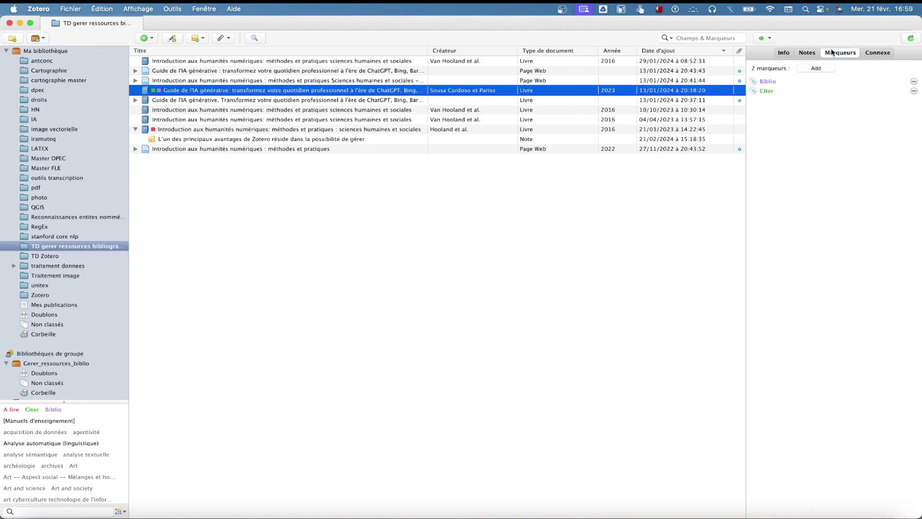
left_click(817, 68)
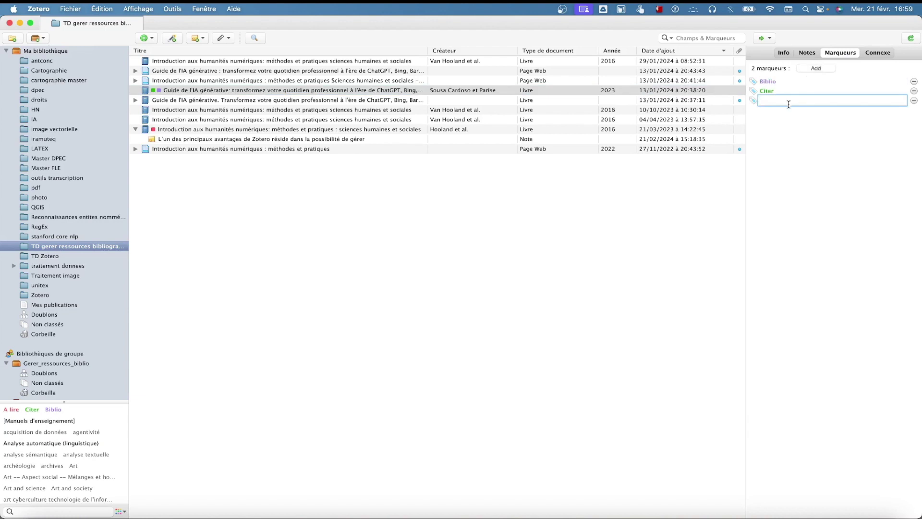
type("a")
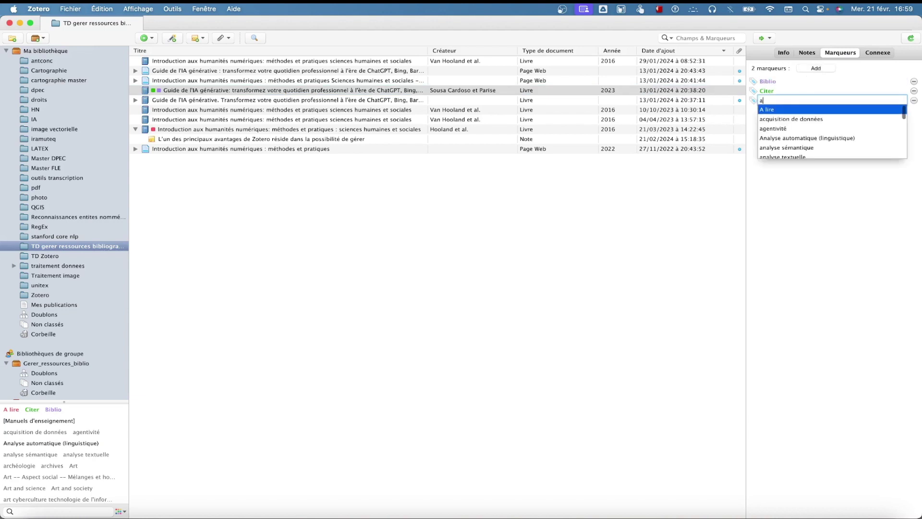
left_click(851, 111)
key("Return")
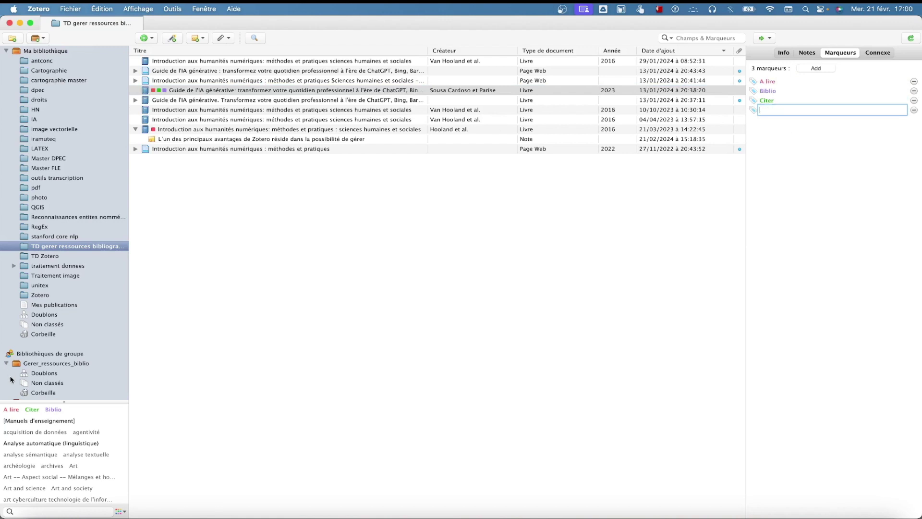
Filter the collection by the tag "A lire", and the whole library by "A lire", "Citer" and "Biblio" in turn, clearing each filter
left_click(11, 409)
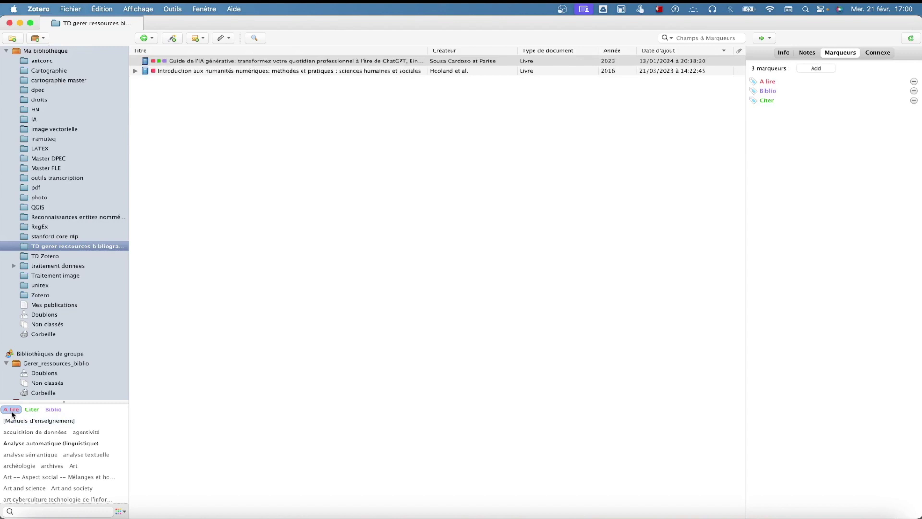
left_click(47, 51)
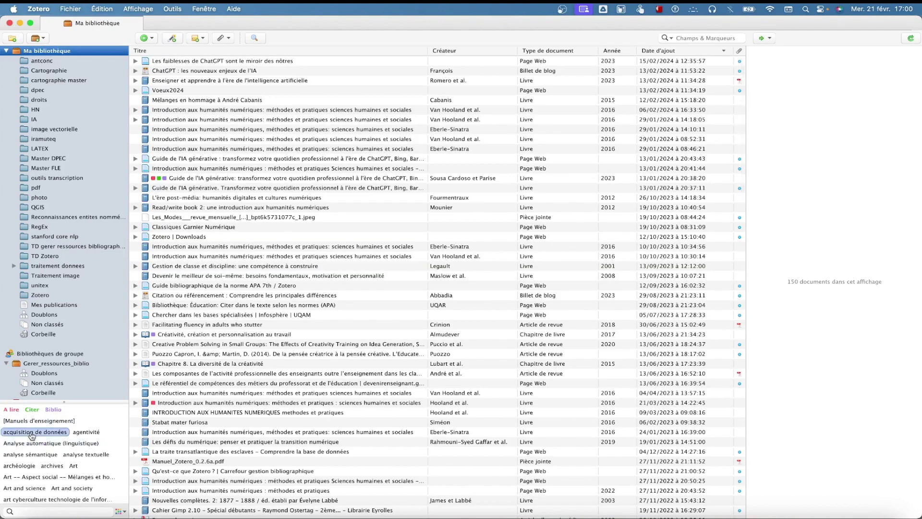
left_click(12, 410)
left_click(12, 410)
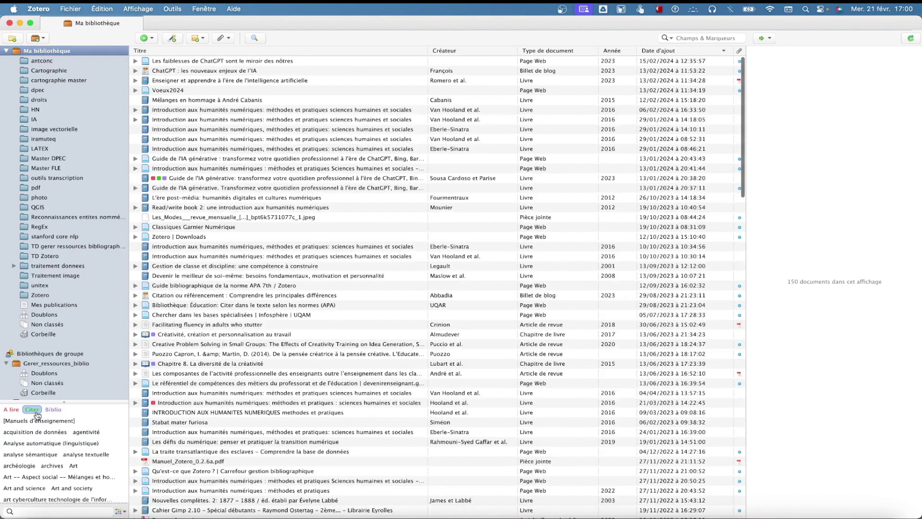
left_click(31, 410)
left_click(53, 410)
left_click(53, 411)
left_click(36, 410)
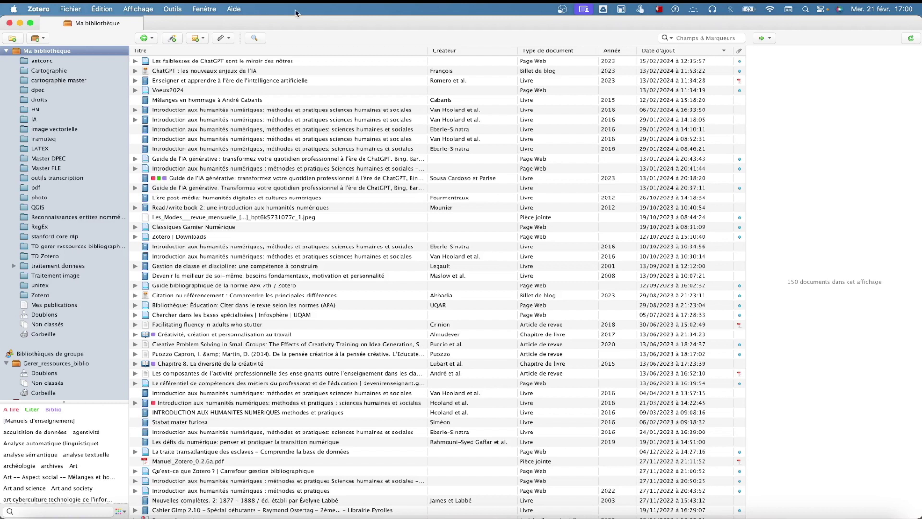
View the tags of the web page "Les faiblesses de ChatGPT sont le miroir des nôtres" and look at the choices for adding a new item
left_click(254, 62)
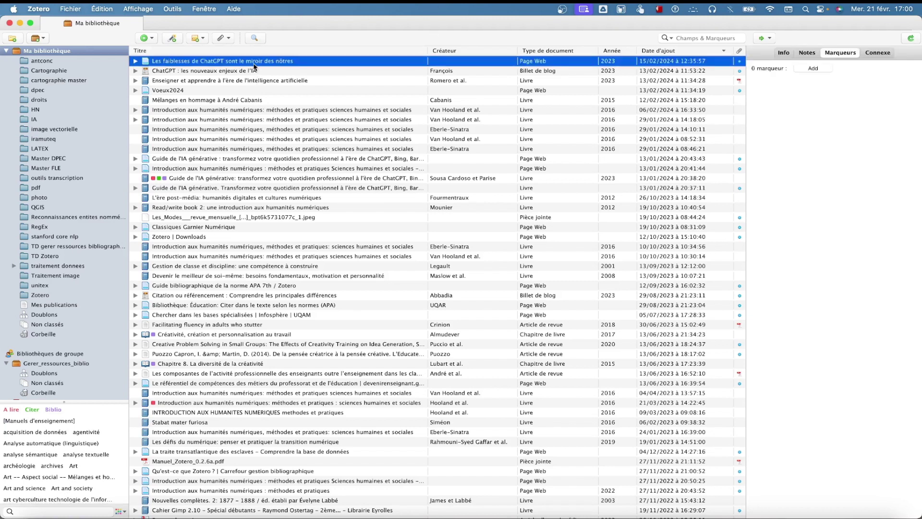
left_click(145, 38)
left_click(369, 37)
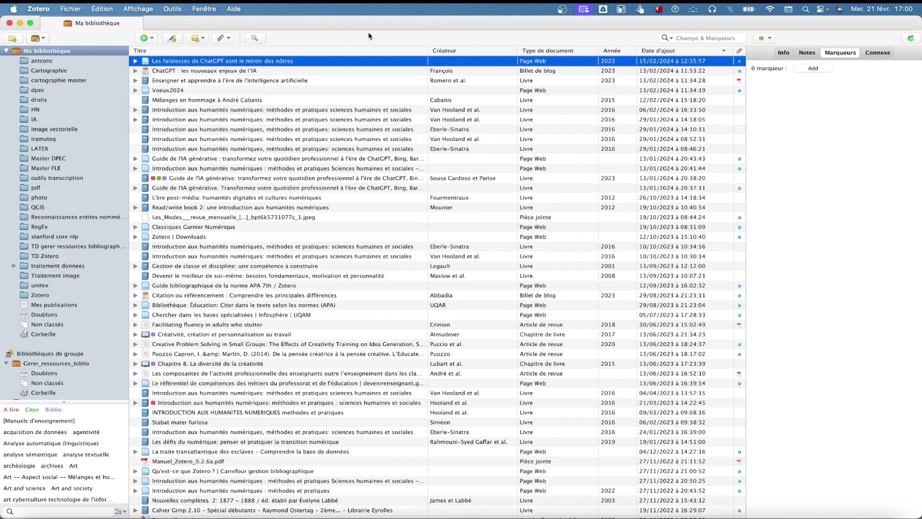